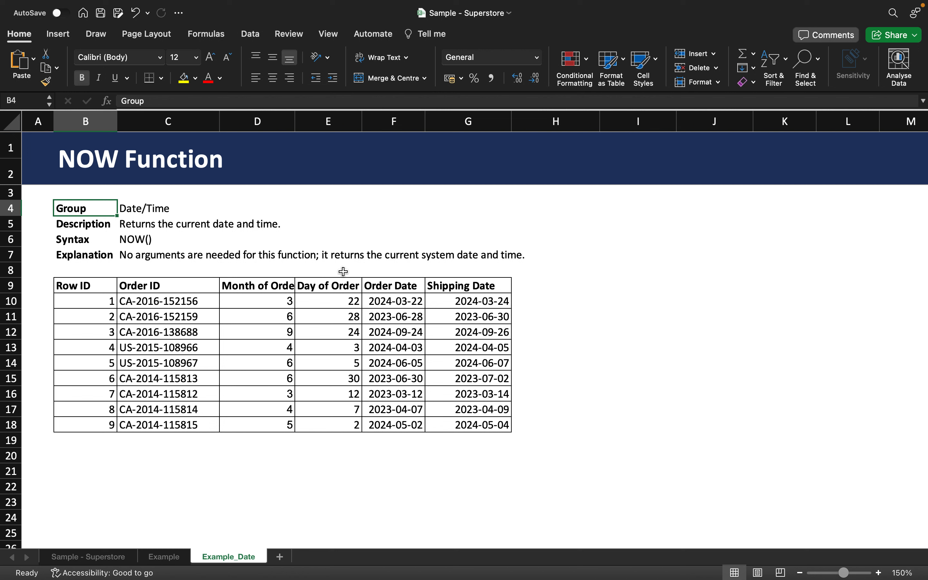
Enter the formula =NOW() in cell H10 beside the first order row, including the empty parentheses
click(549, 308)
text(=NOW)
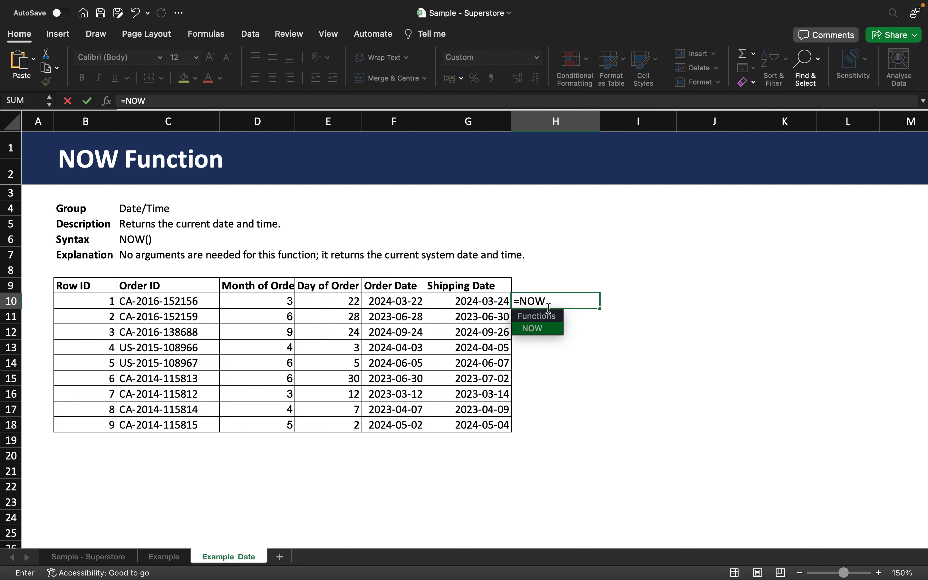
key(Return)
click(558, 303)
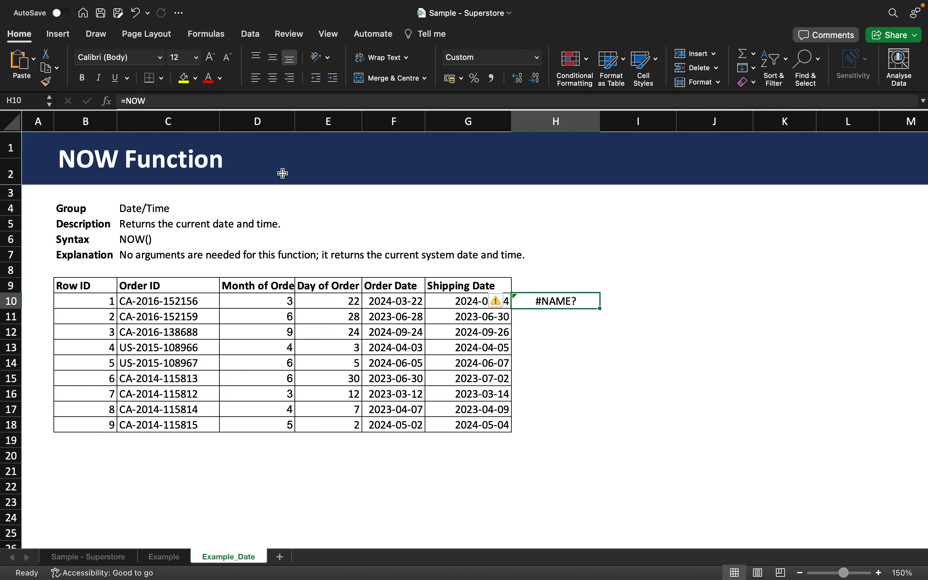
click(204, 100)
text(())
key(Return)
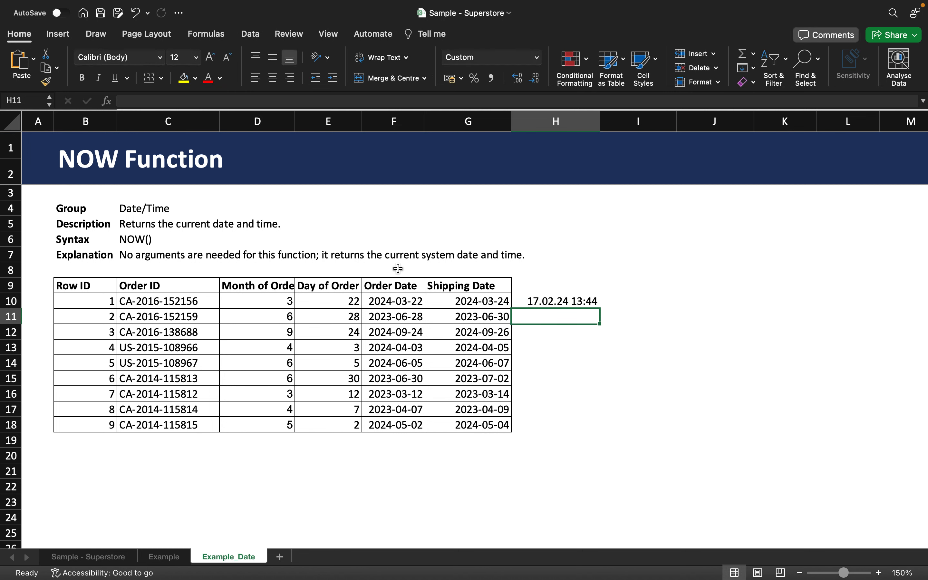
Fill the NOW formula from H10 down through H18
click(568, 301)
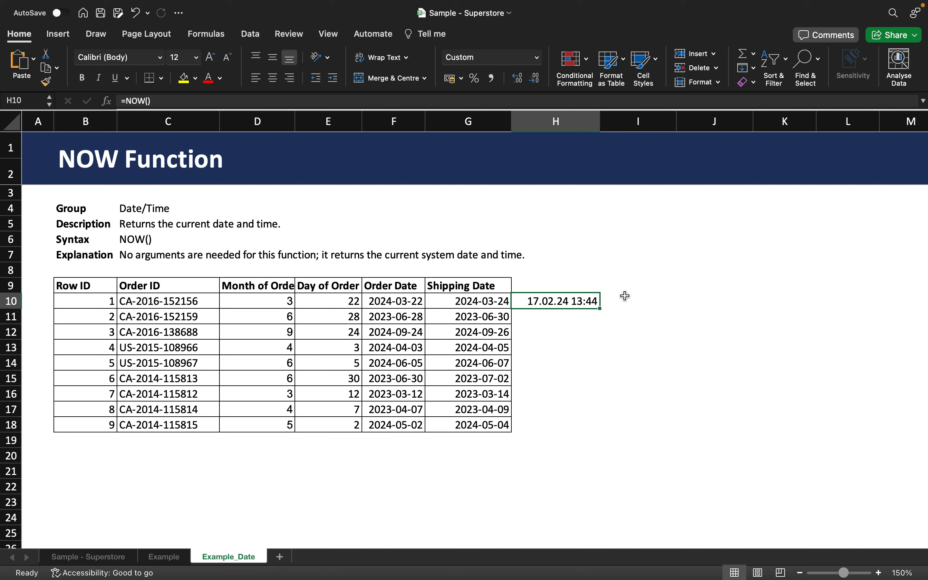
drag(600, 307, 571, 427)
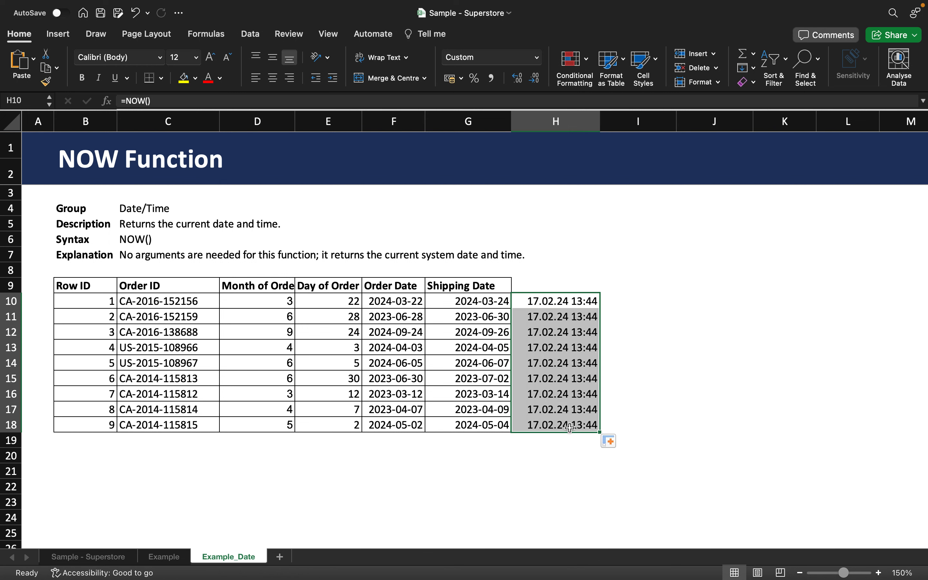
click(622, 410)
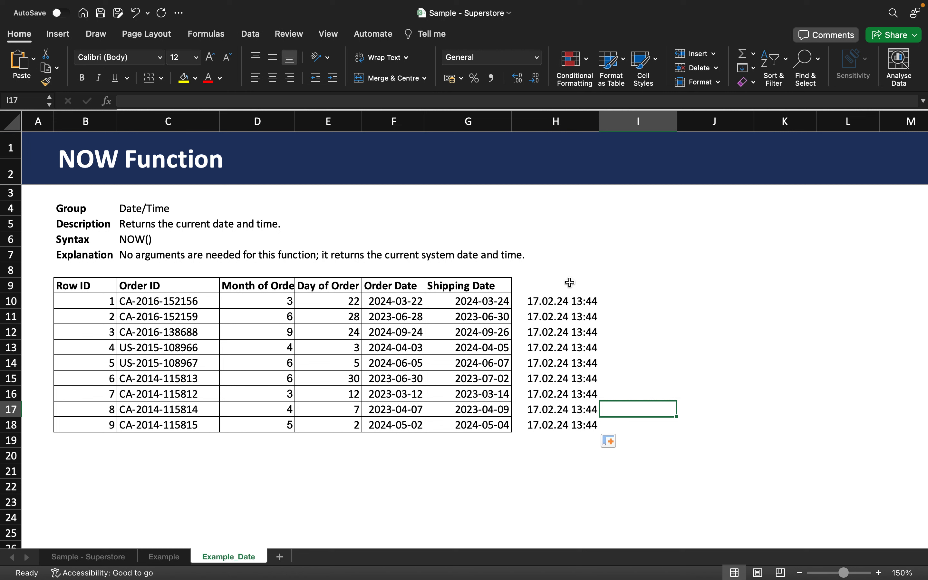
Clear the copied NOW formulas from H11 through H18, keeping only the one in H10
click(559, 298)
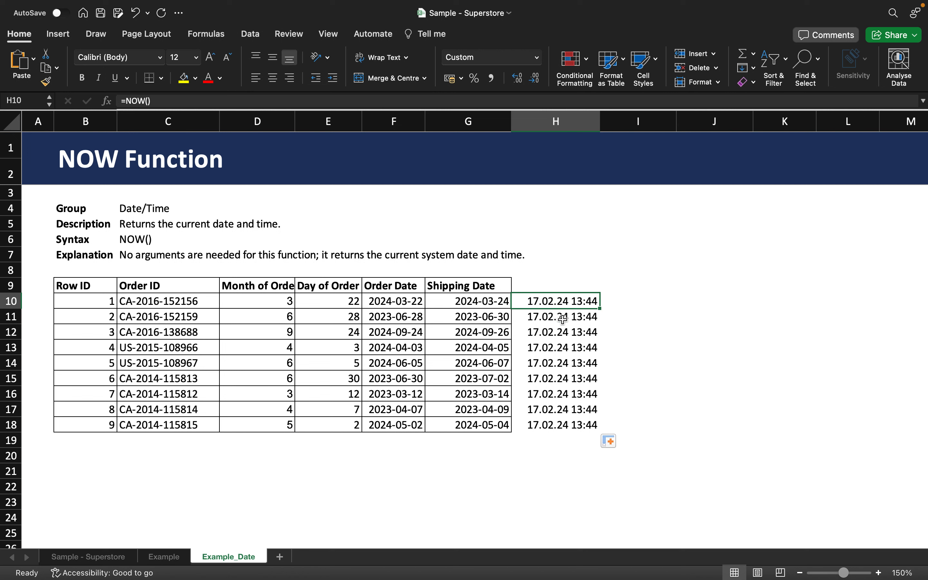
drag(561, 326, 570, 427)
key(Delete)
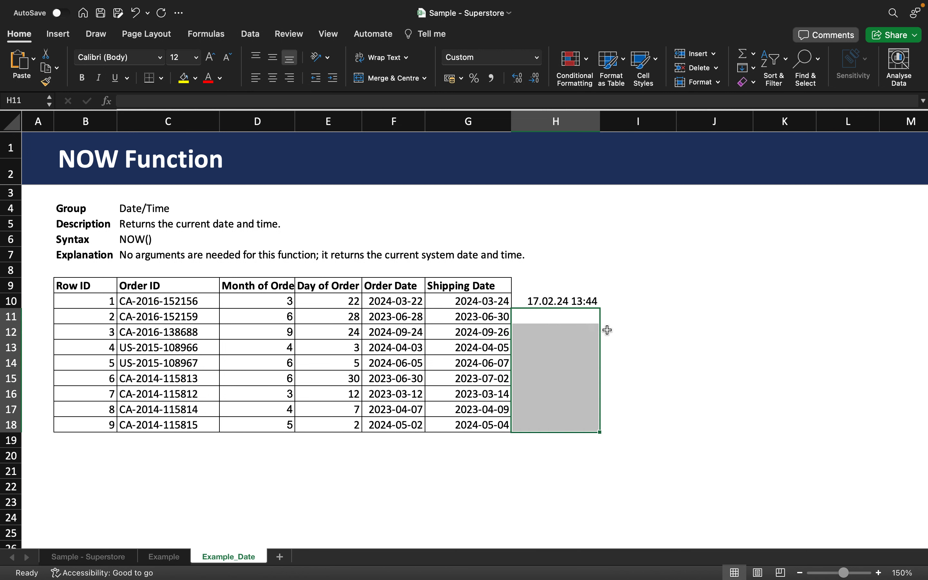
click(606, 331)
click(569, 303)
right_click(568, 303)
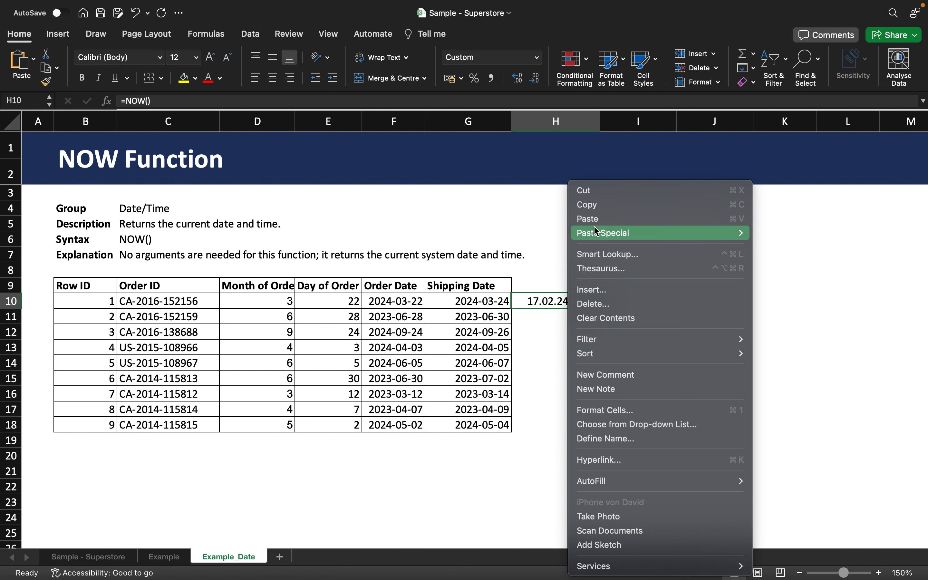
mouse_move(597, 232)
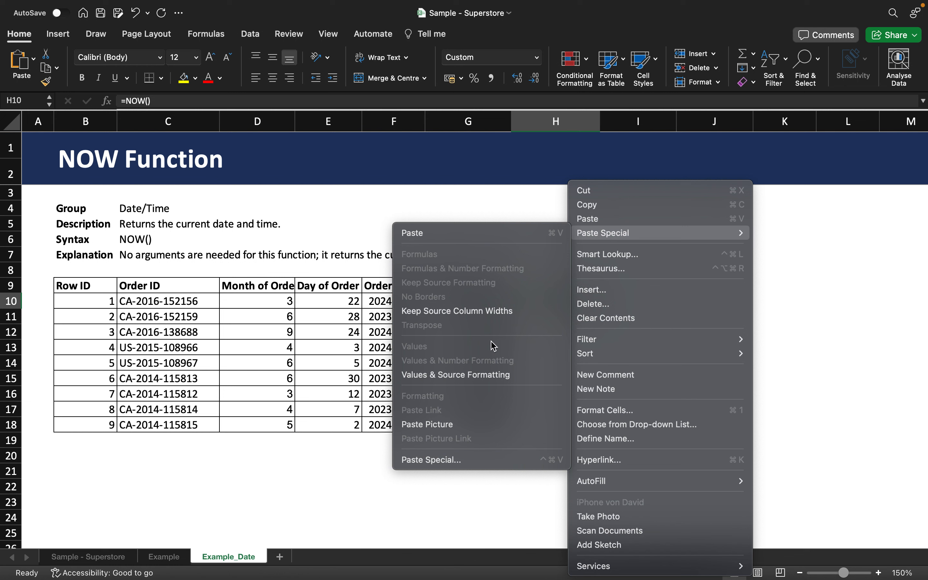
click(789, 310)
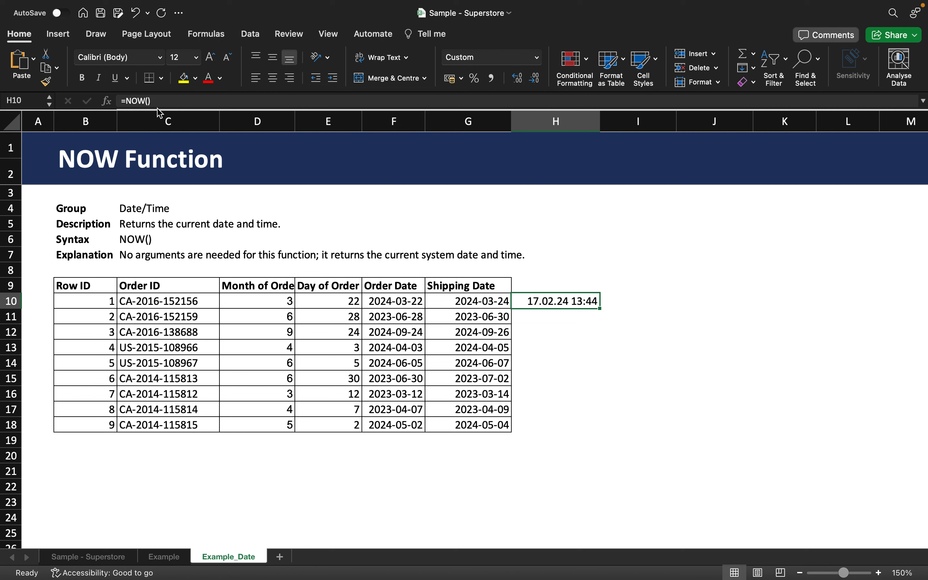
Copy the NOW result in H10 and paste it as values only
key(super+c)
right_click(584, 300)
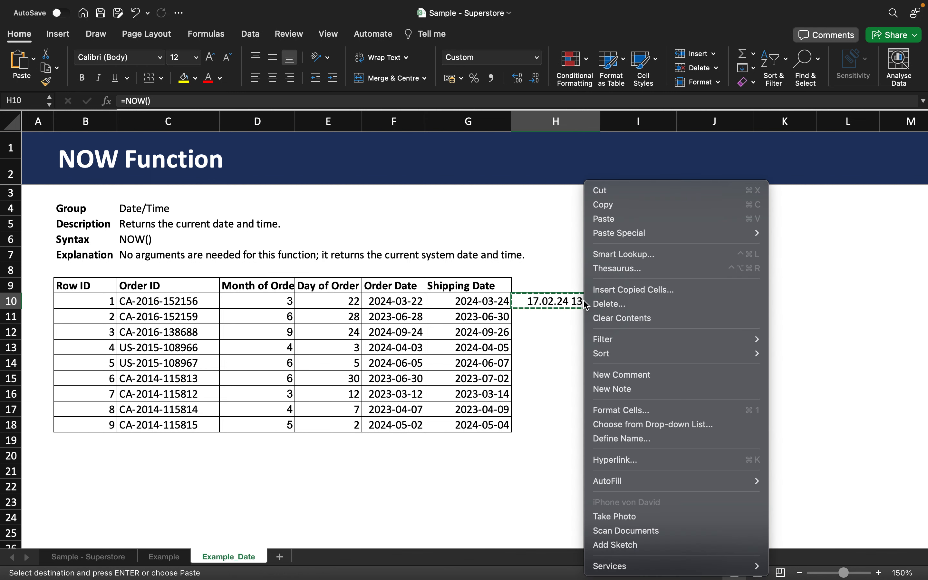
mouse_move(644, 232)
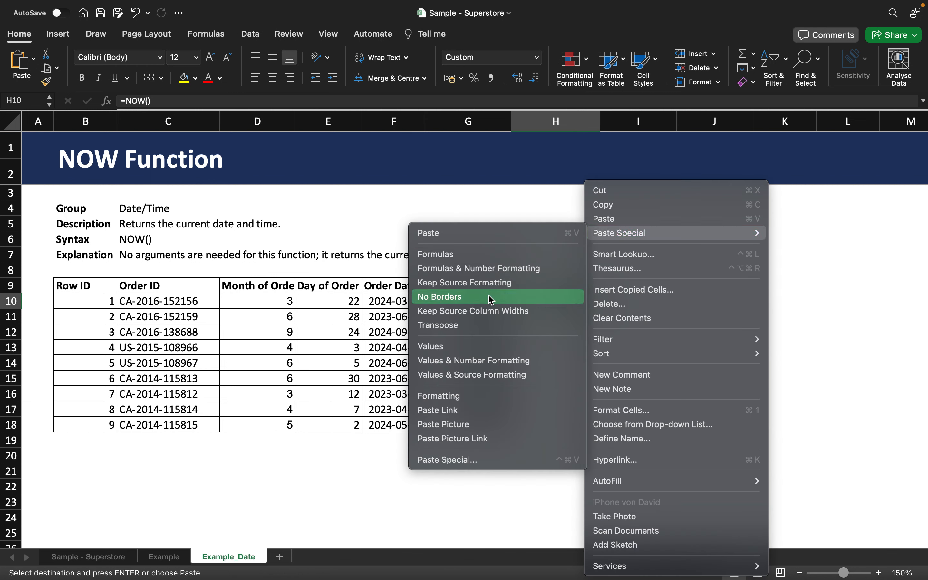
click(468, 346)
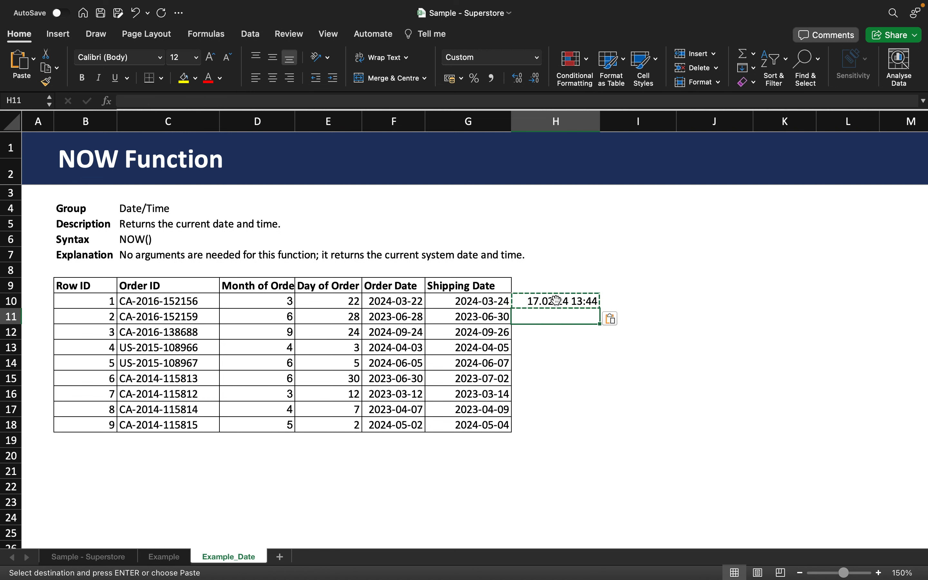
Clear H10 and begin an IF formula there that tests whether the order date in F10 is greater than NOW()
key(Delete)
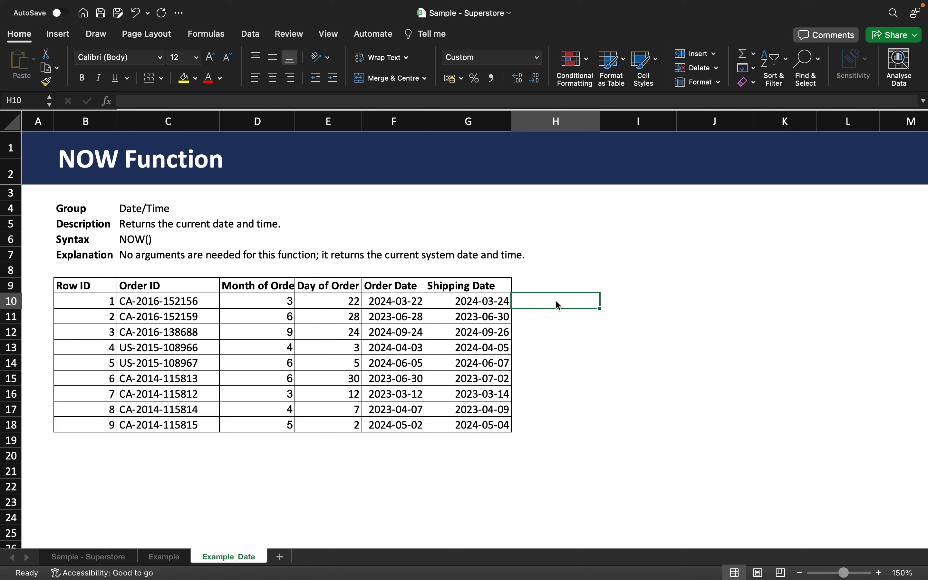
text(=)
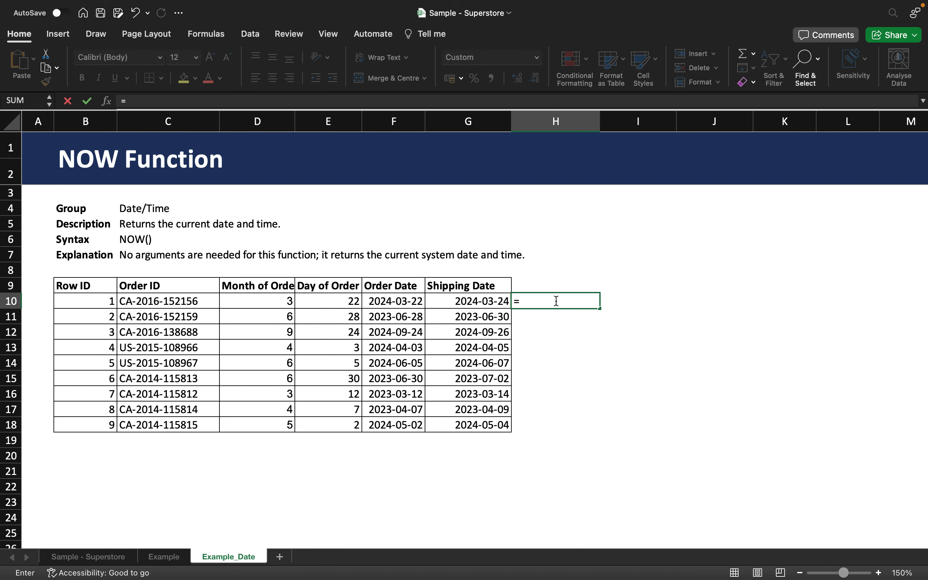
text(IF()
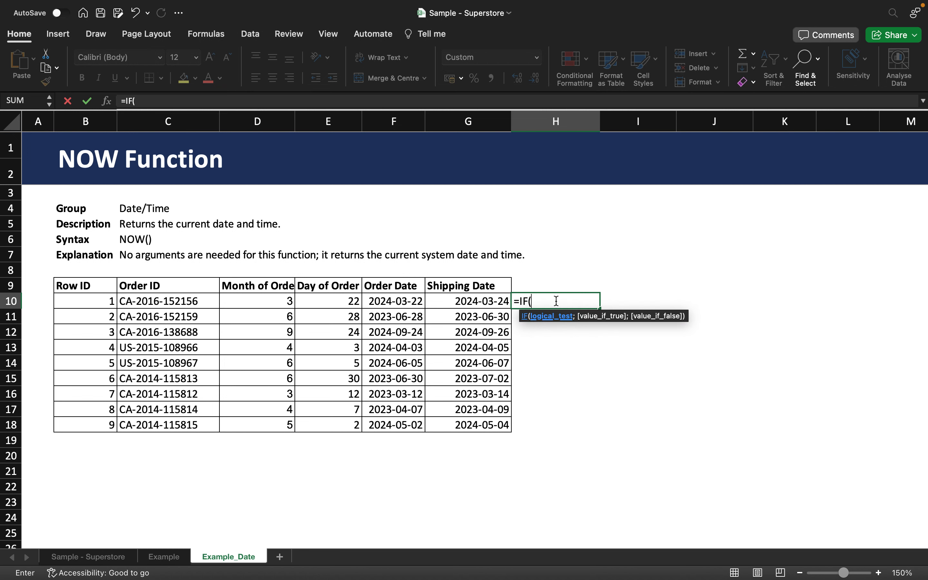
click(398, 302)
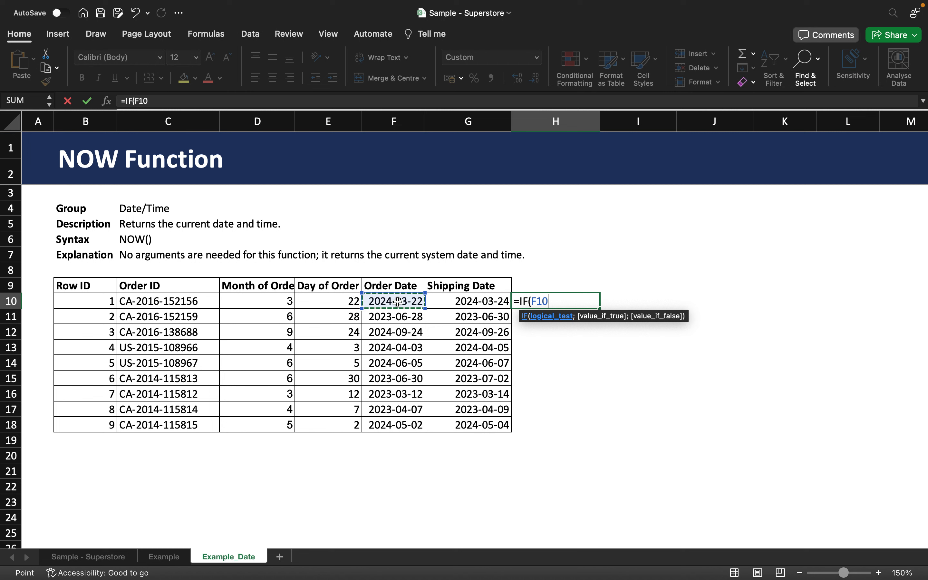
text(>)
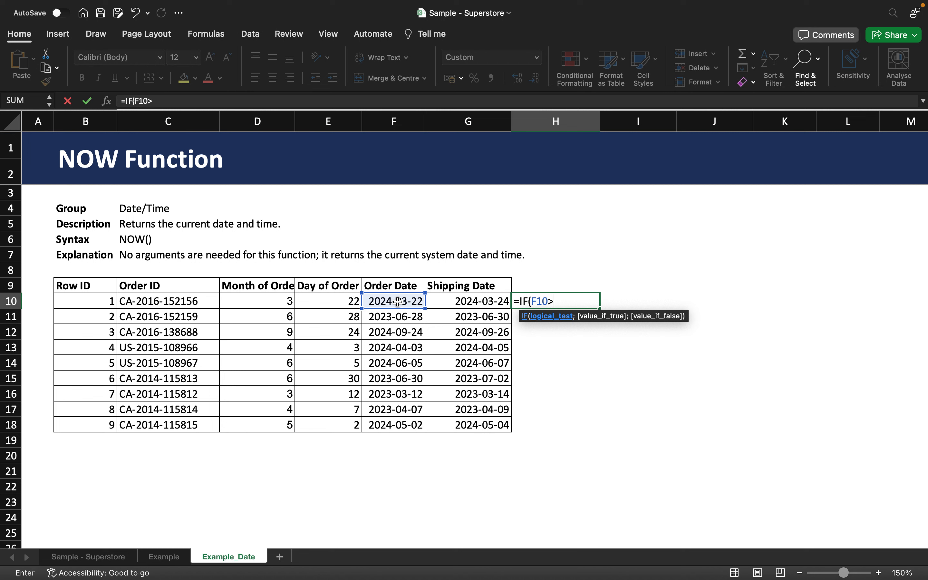
text(NOW)
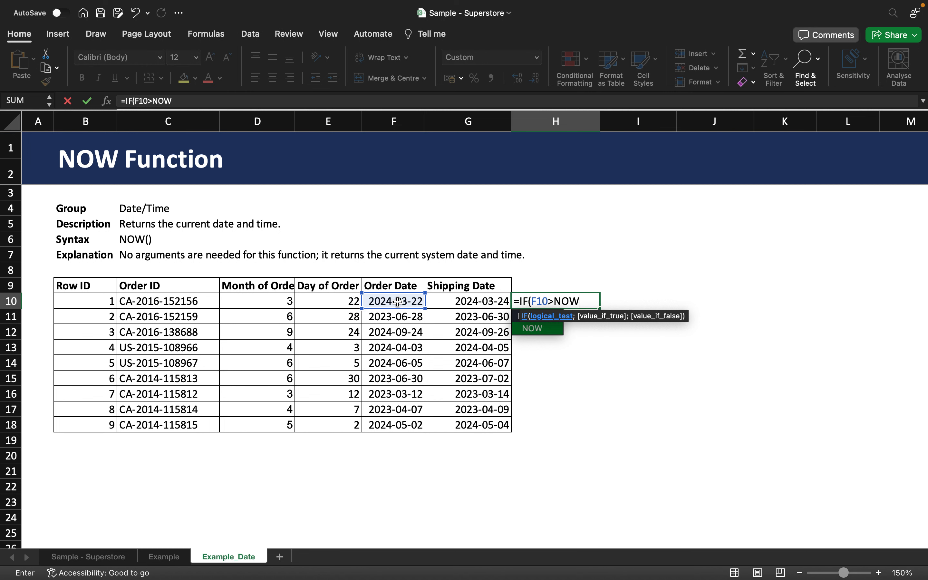
text(();)
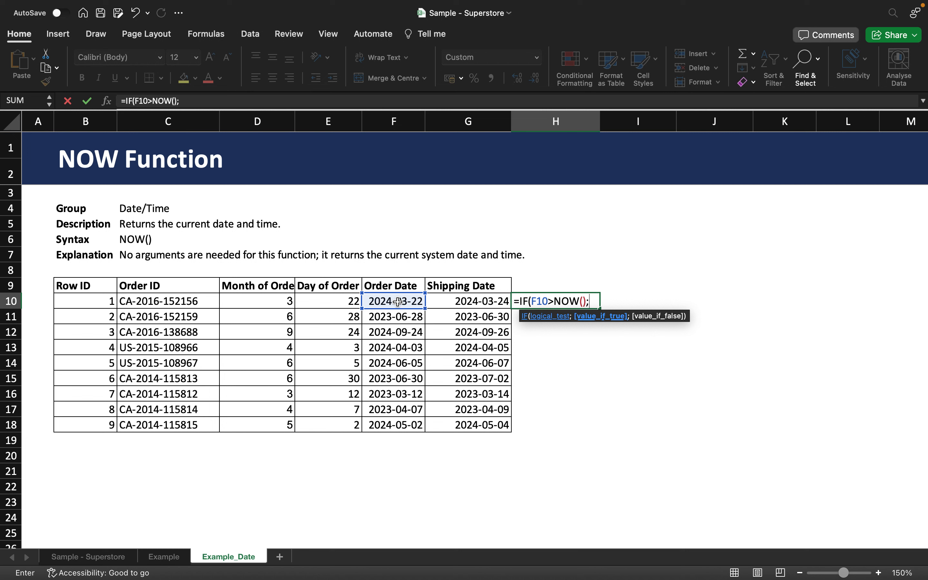
Complete the IF formula in H10 with "Future" as the true result and "Past" as the false result
text("F)
key(BackSpace)
text("Future";)
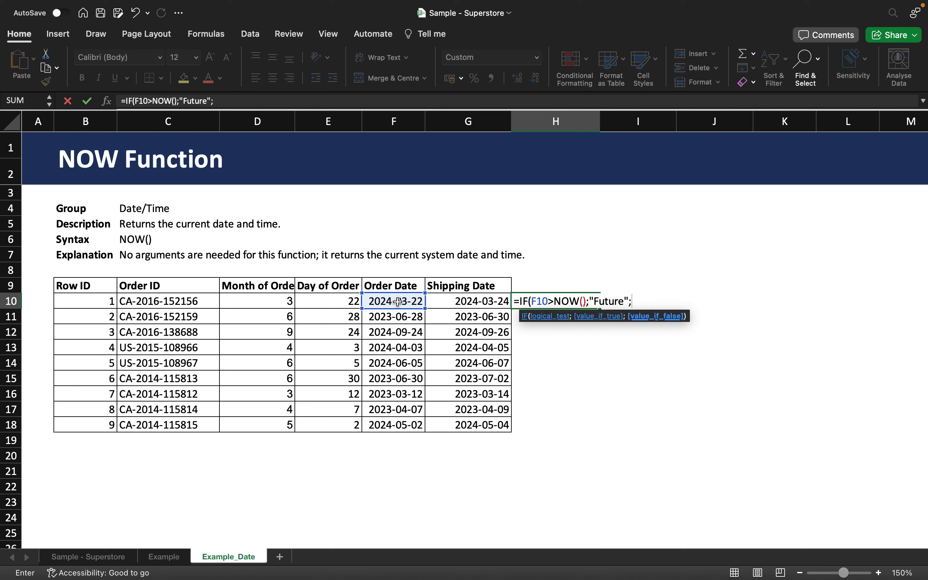
text(P)
key(BackSpace)
text(")
text(Past"))
key(Return)
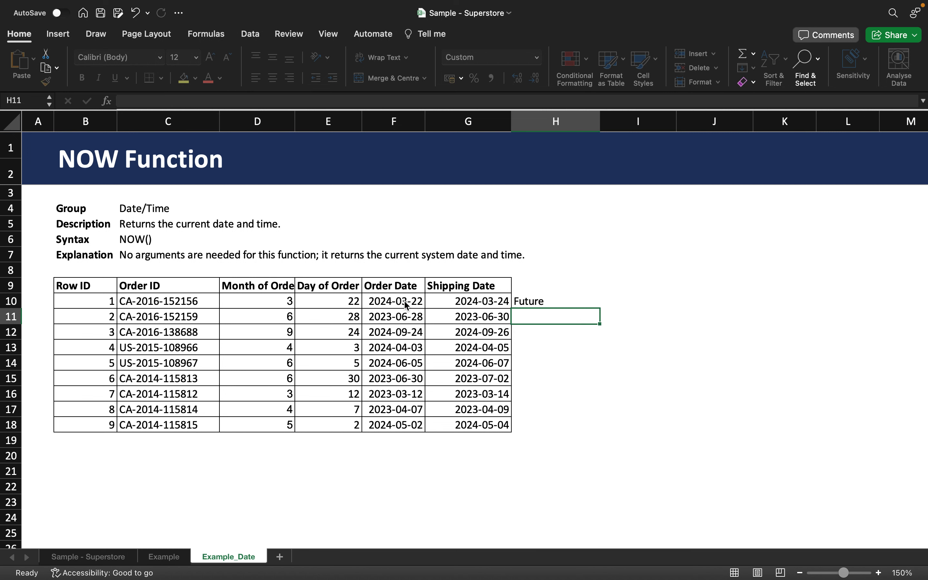
Fill the IF formula from H10 down through H18 and check the copied formula in H11
click(567, 303)
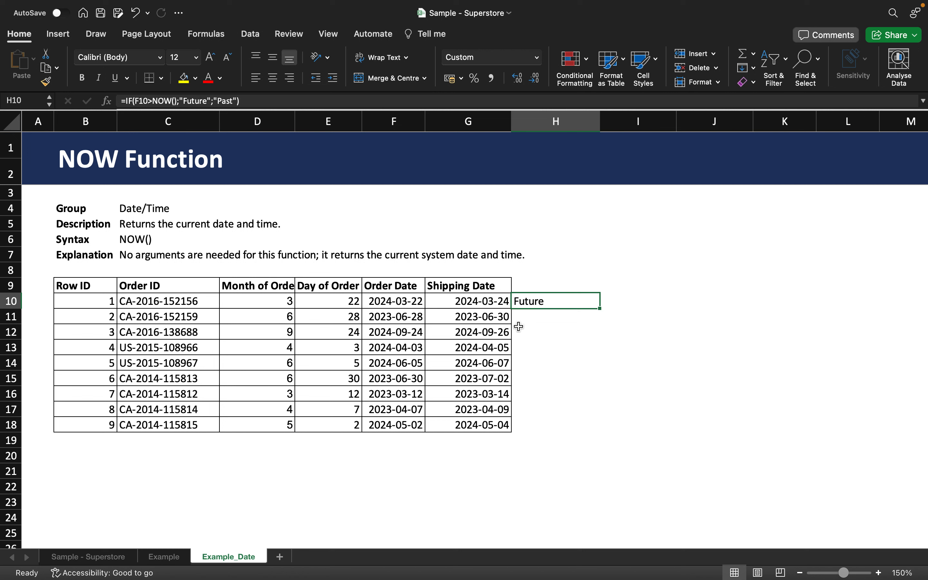
drag(602, 309, 584, 428)
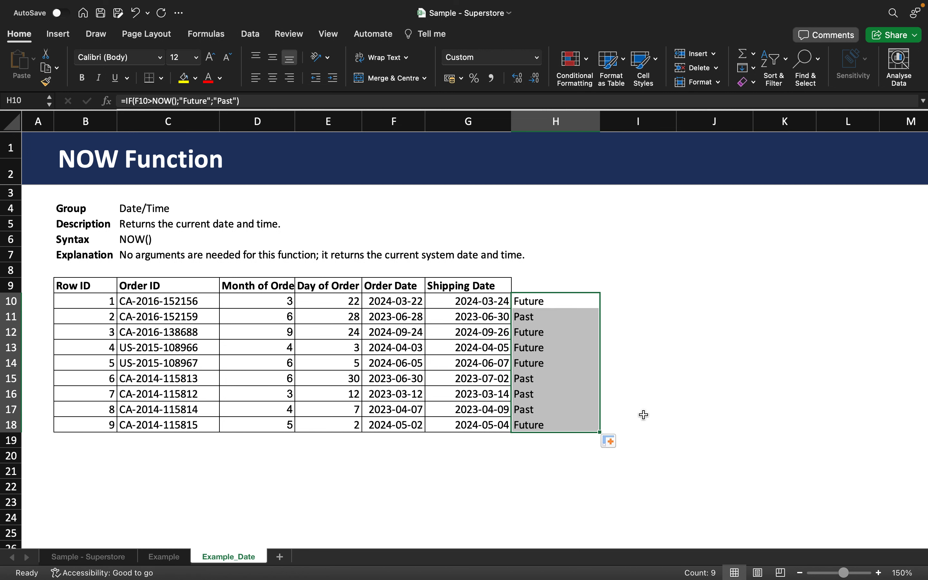
click(436, 319)
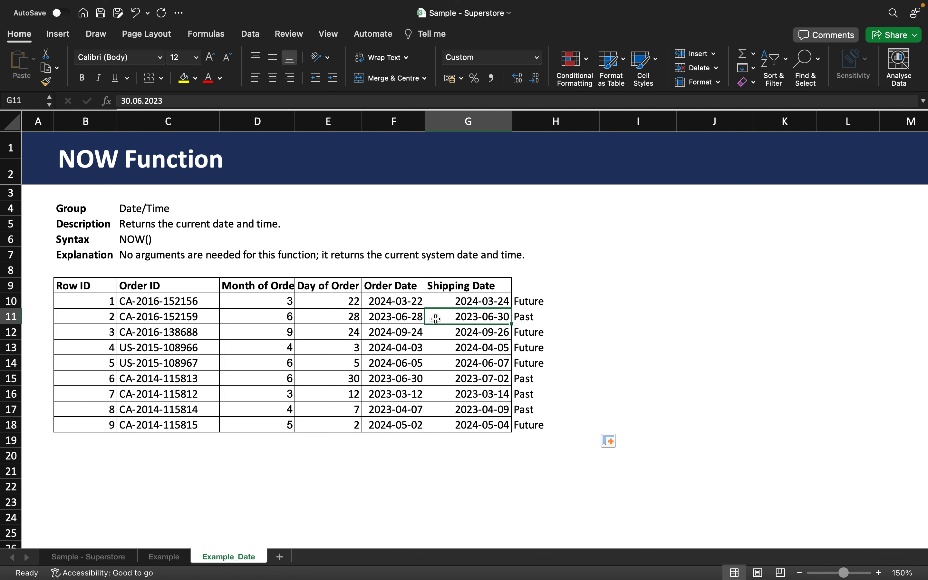
click(537, 319)
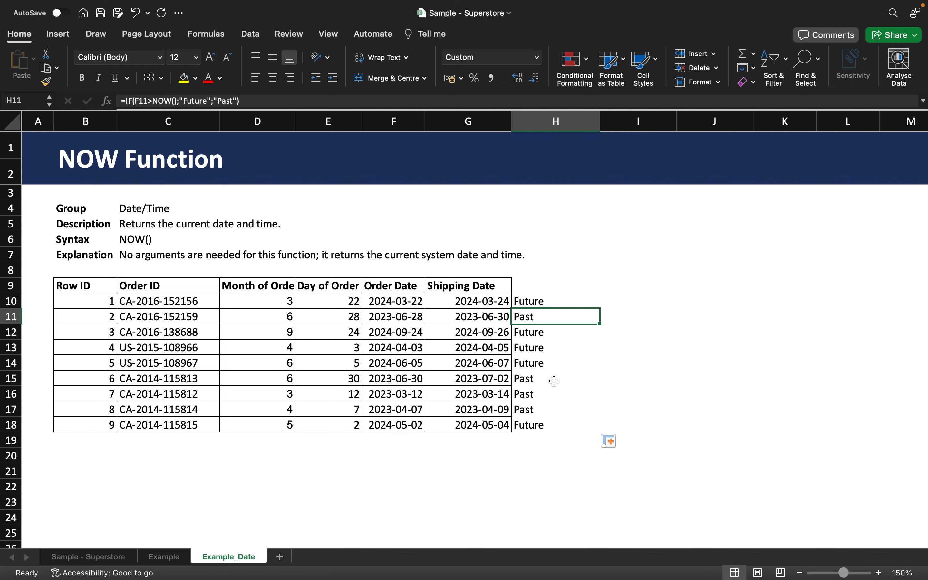